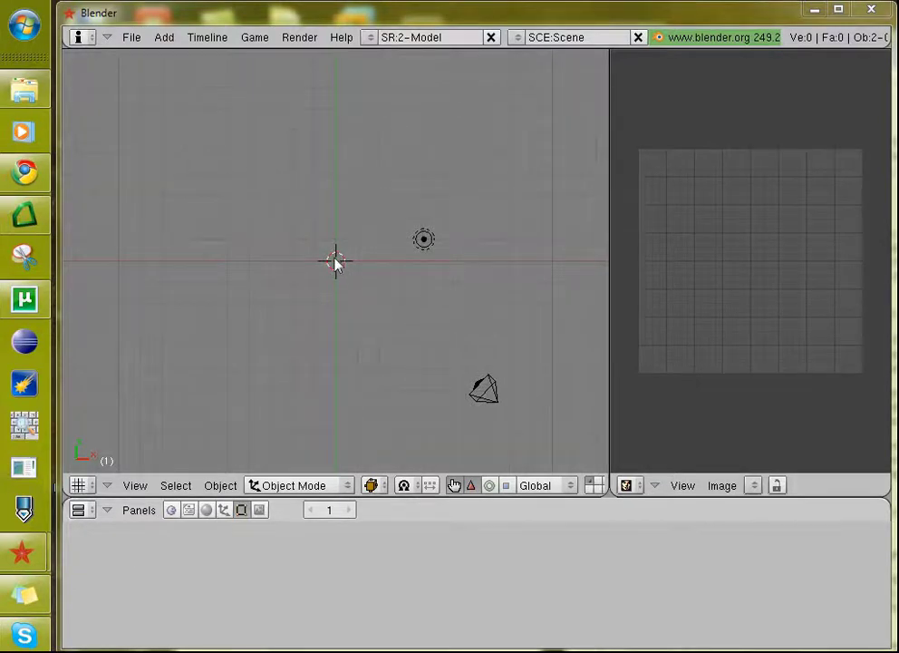
Step: Add a Primstar sculpt-mesh sphere and zoom in until it fills the 3D view
{"action": "key", "text": "space"}
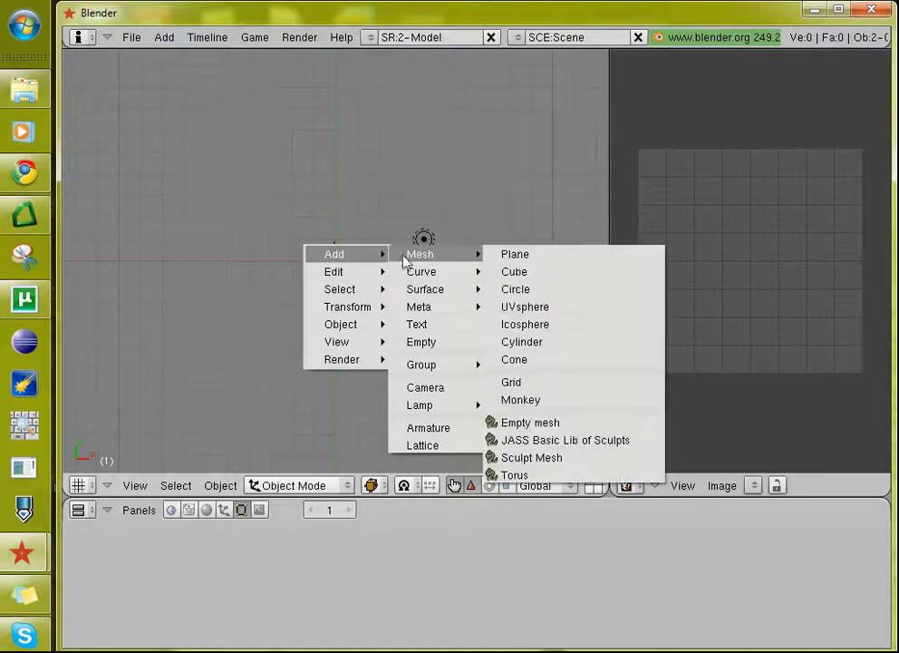
{"action": "mouse_move", "coordinate": [419, 254]}
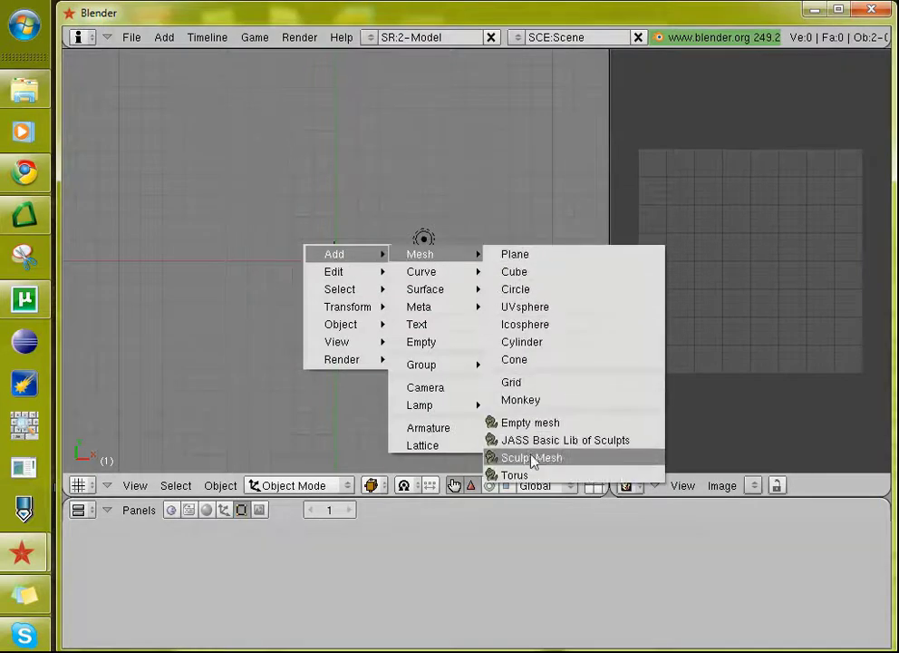
{"action": "left_click", "coordinate": [533, 459]}
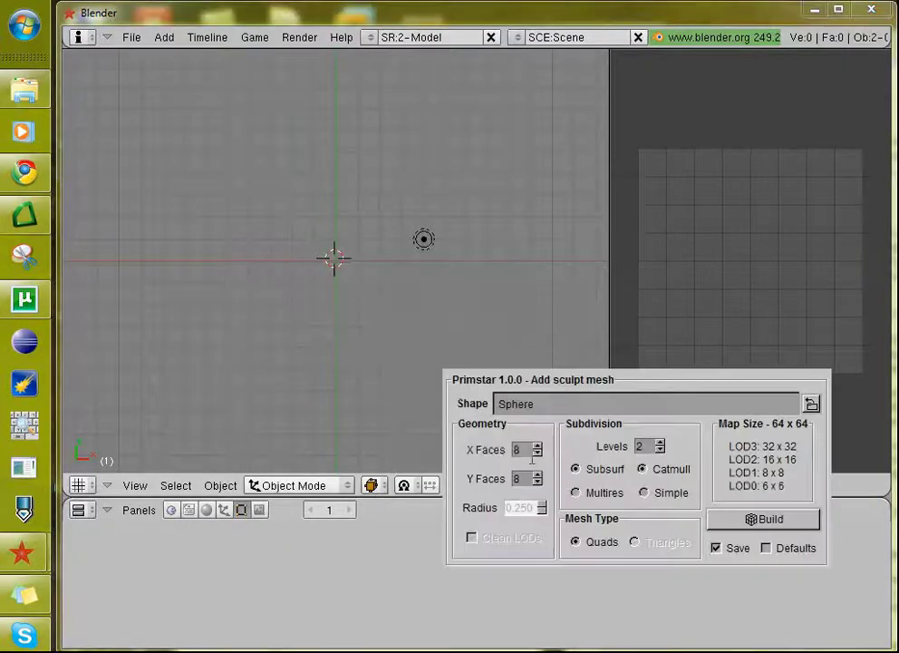
{"action": "left_click", "coordinate": [763, 520]}
{"action": "scroll", "coordinate": [377, 268], "scroll_direction": "up", "scroll_amount": 4}
{"action": "scroll", "coordinate": [379, 272], "scroll_direction": "up", "scroll_amount": 3}
{"action": "scroll", "coordinate": [379, 272], "scroll_direction": "up", "scroll_amount": 4}
{"action": "scroll", "coordinate": [379, 272], "scroll_direction": "up", "scroll_amount": 3}
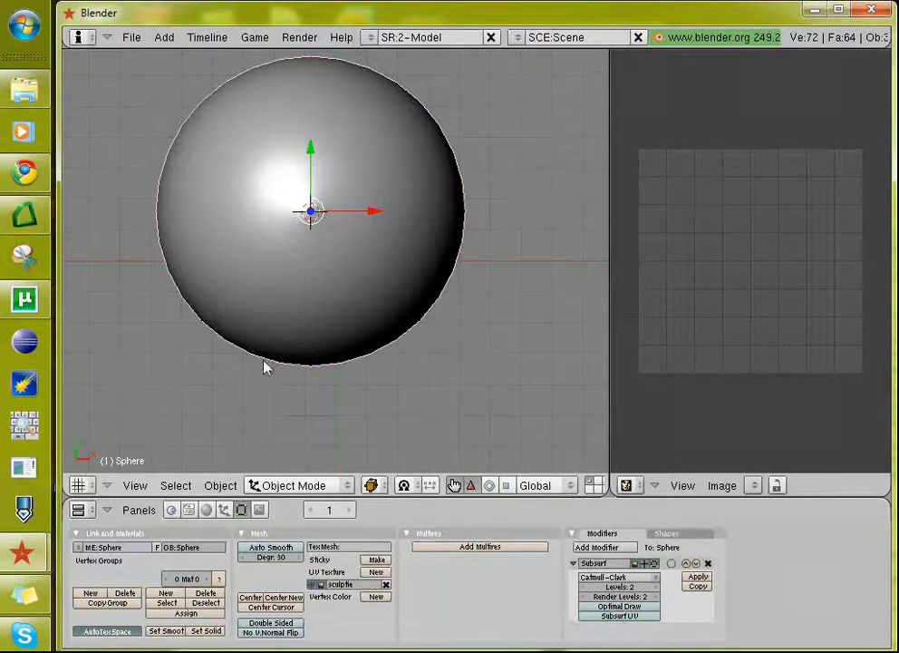
Step: In the Shading (F5) settings, add a new material to the sphere
{"action": "left_click", "coordinate": [207, 511]}
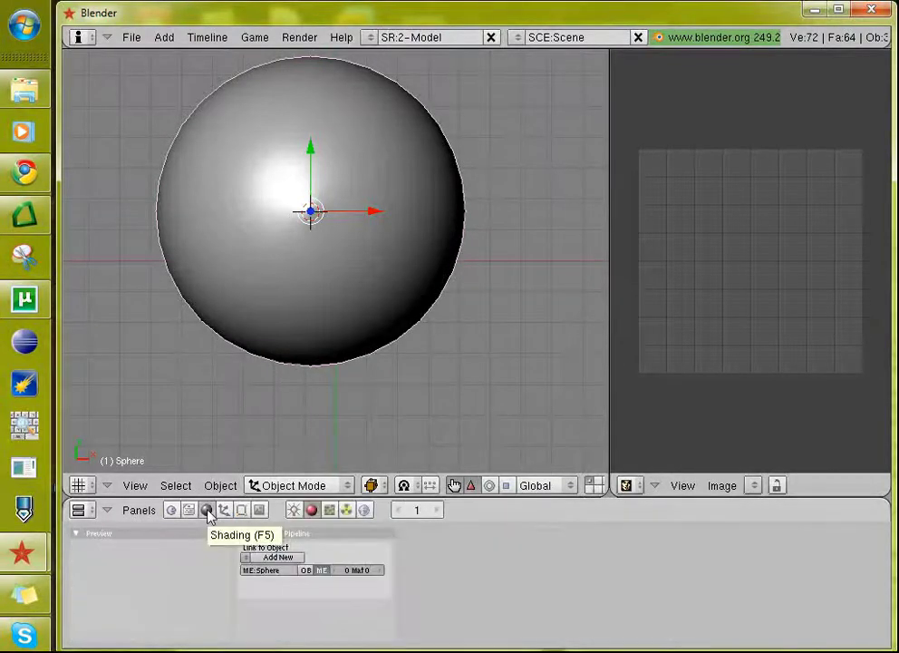
{"action": "left_click", "coordinate": [279, 557]}
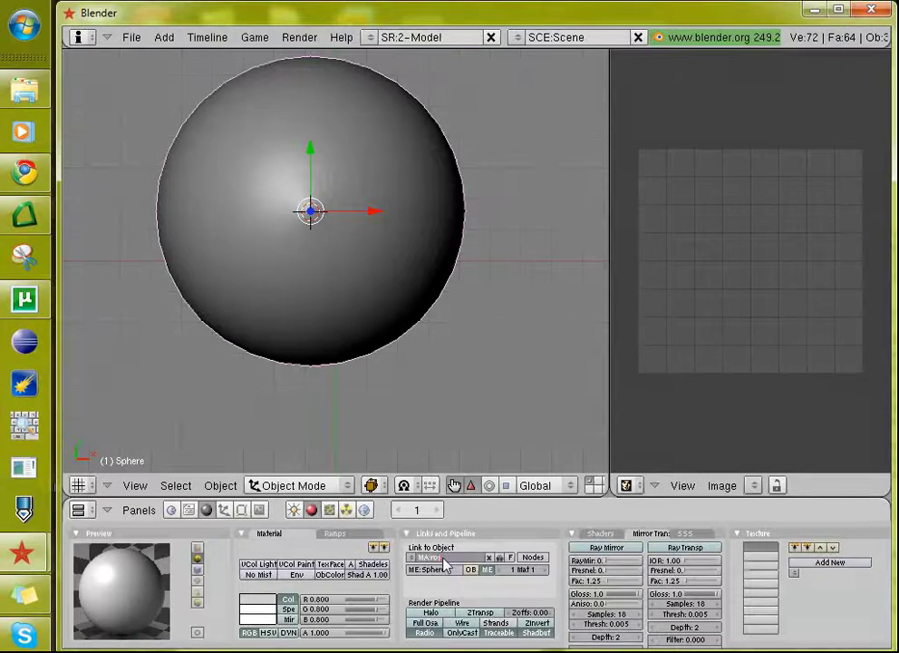
Step: Name the material rosso and set its colour to red with R at 1.000
{"action": "key", "text": "Return"}
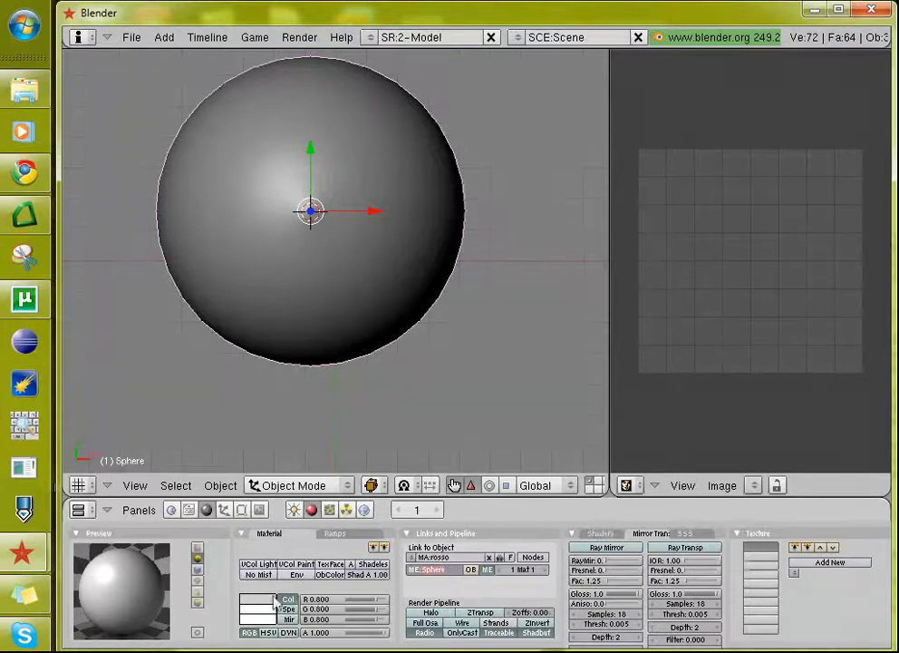
{"action": "left_click", "coordinate": [261, 605]}
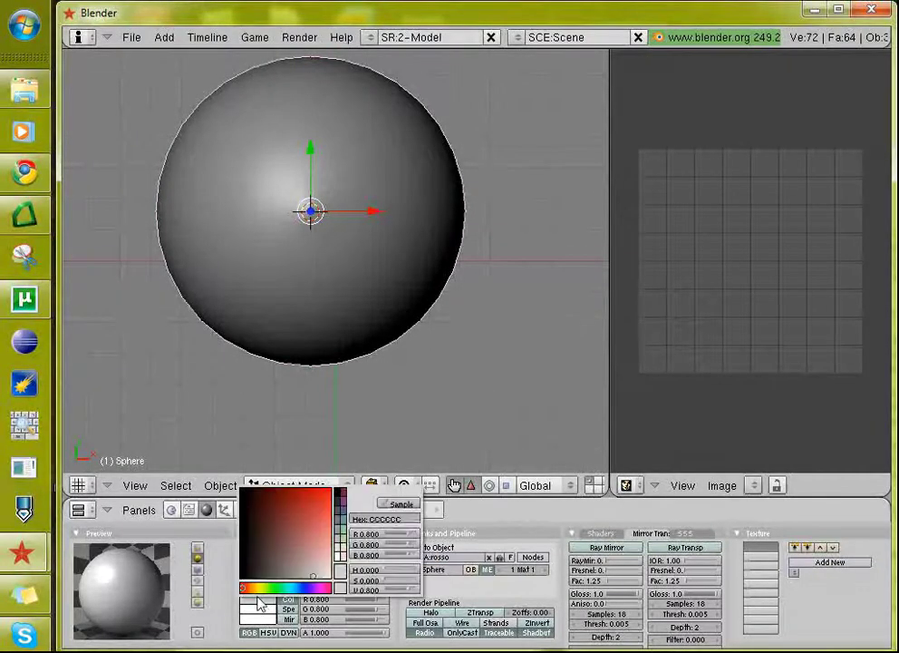
{"action": "left_click", "coordinate": [331, 496]}
{"action": "left_click_drag", "start_coordinate": [415, 534], "coordinate": [418, 540]}
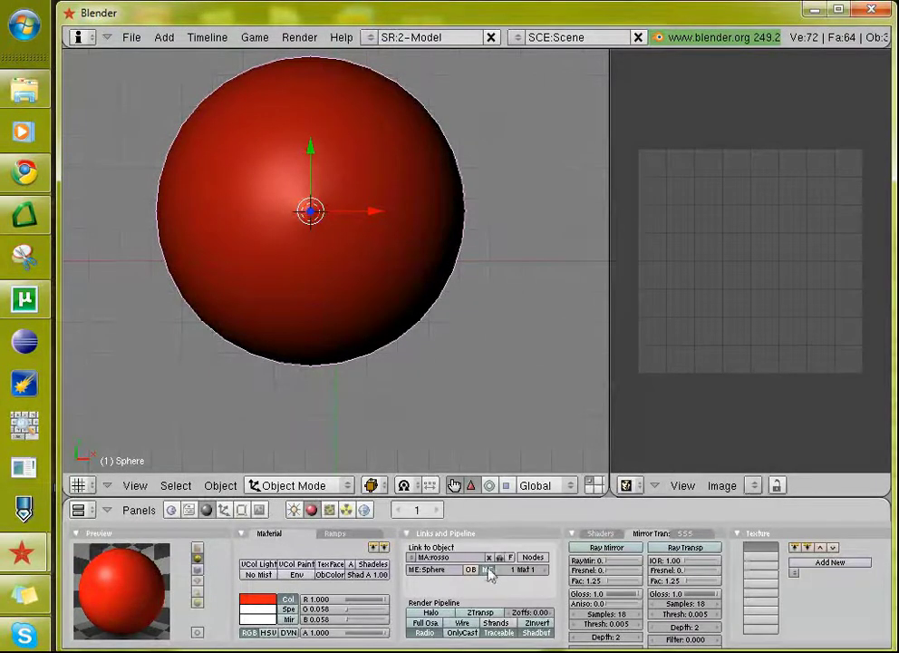
Step: Add a second material from the material list and name it blu
{"action": "left_click", "coordinate": [413, 558]}
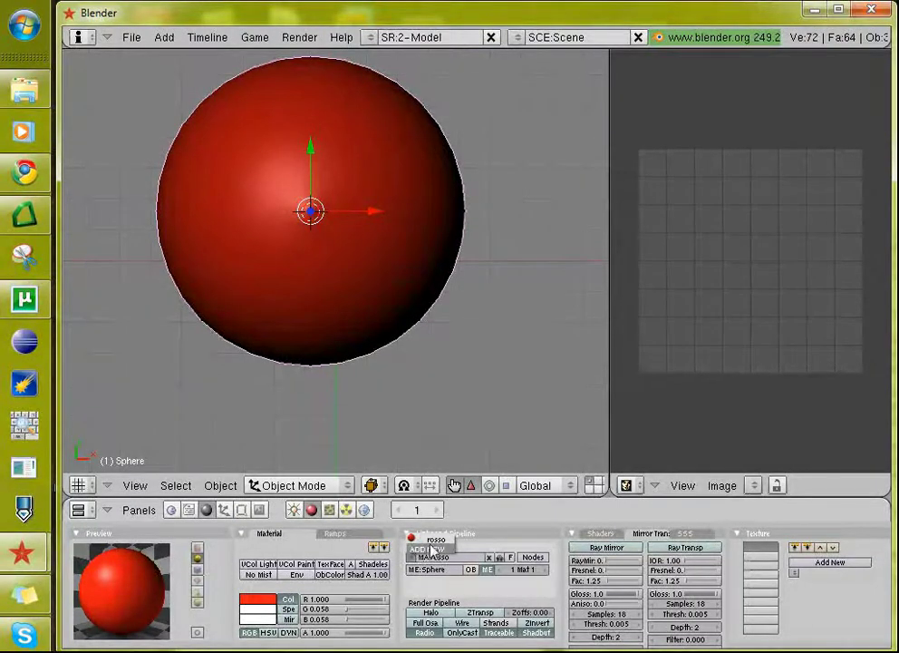
{"action": "left_click", "coordinate": [428, 551]}
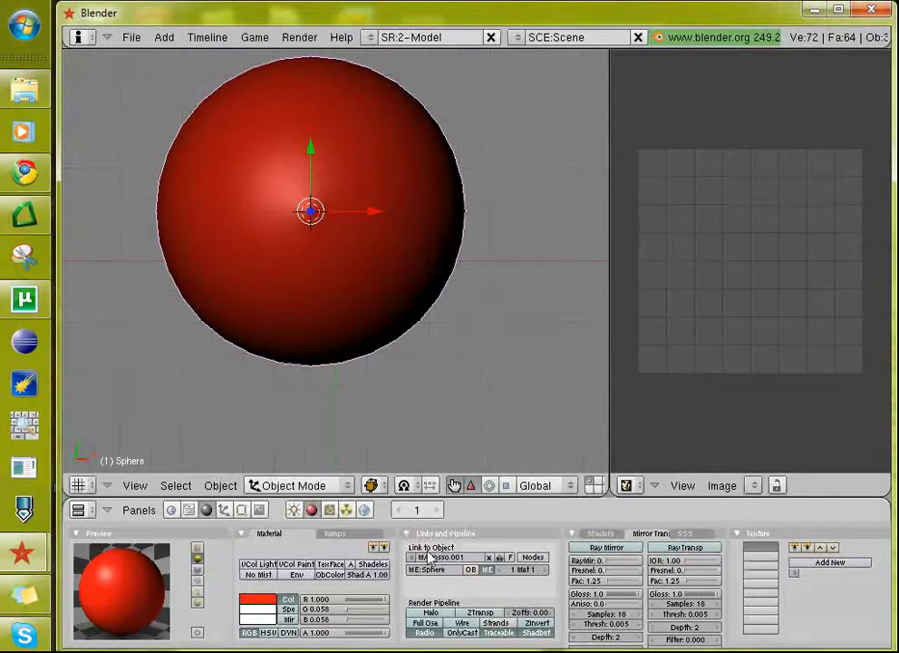
{"action": "key", "text": "BackSpace"}
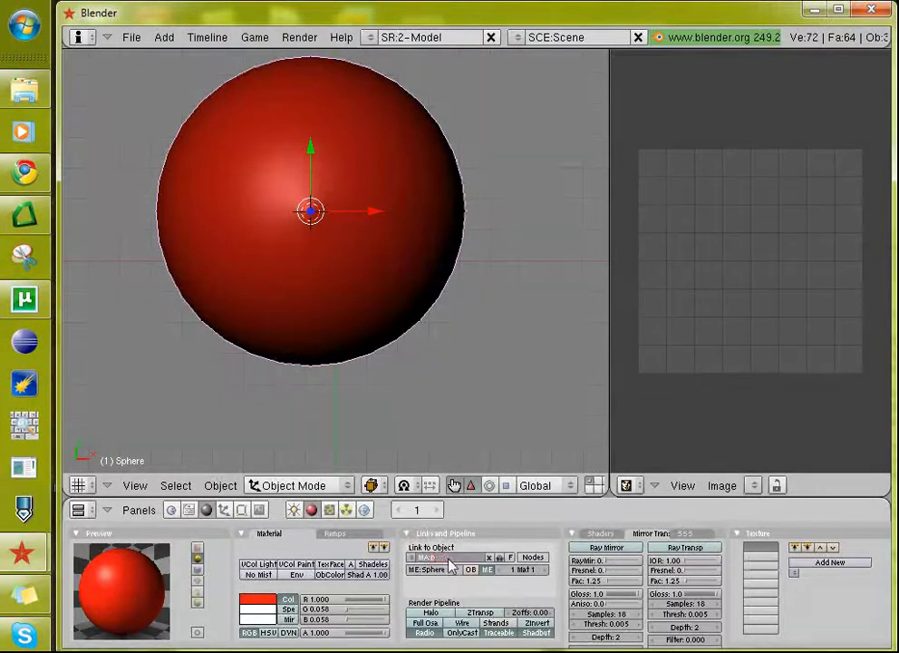
{"action": "type", "text": "blu"}
{"action": "key", "text": "Return"}
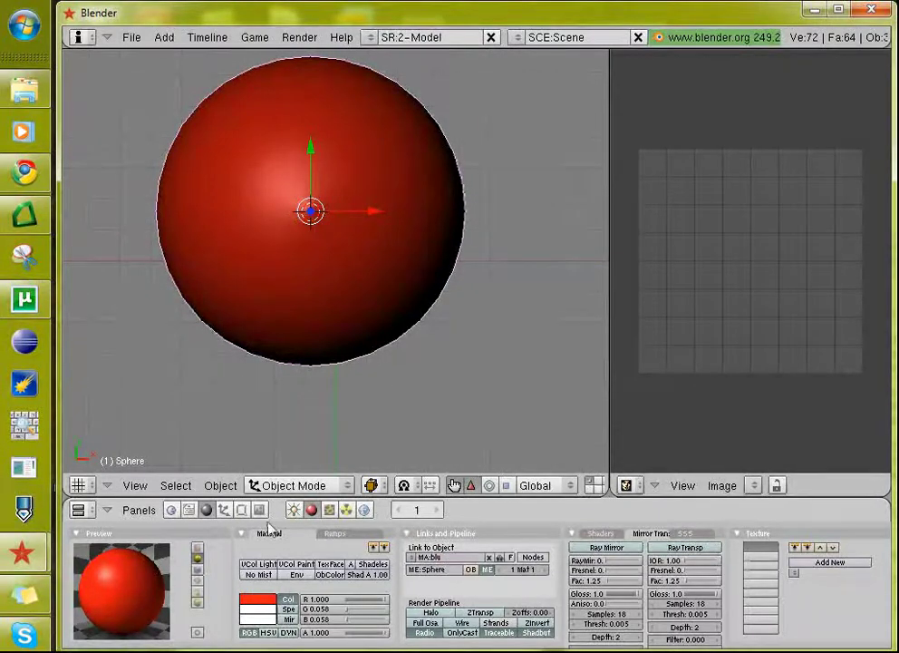
Step: Set blu's colour to pure blue, with R and G at 0 and B at 1
{"action": "left_click", "coordinate": [256, 599]}
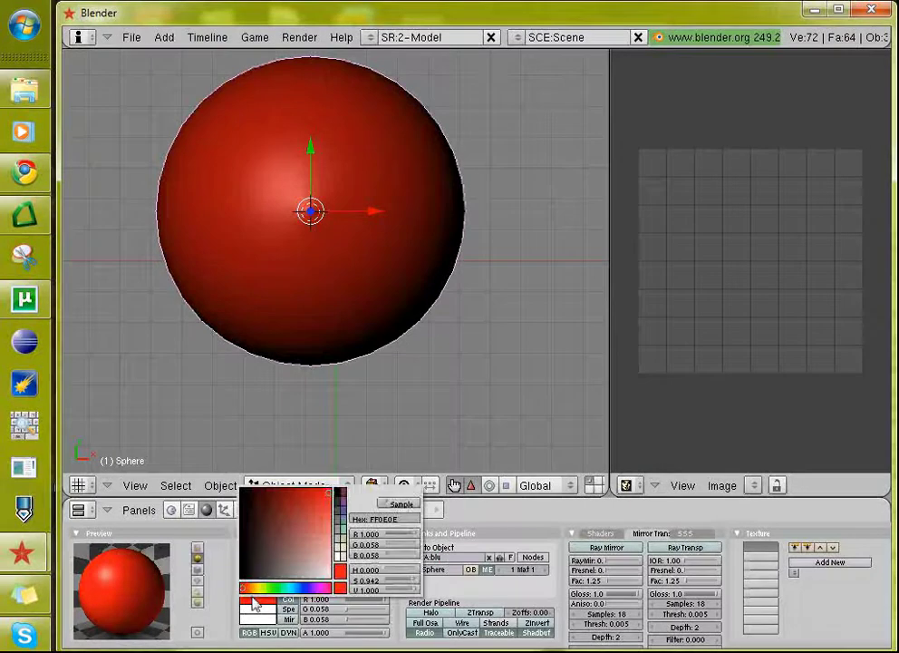
{"action": "left_click", "coordinate": [303, 588]}
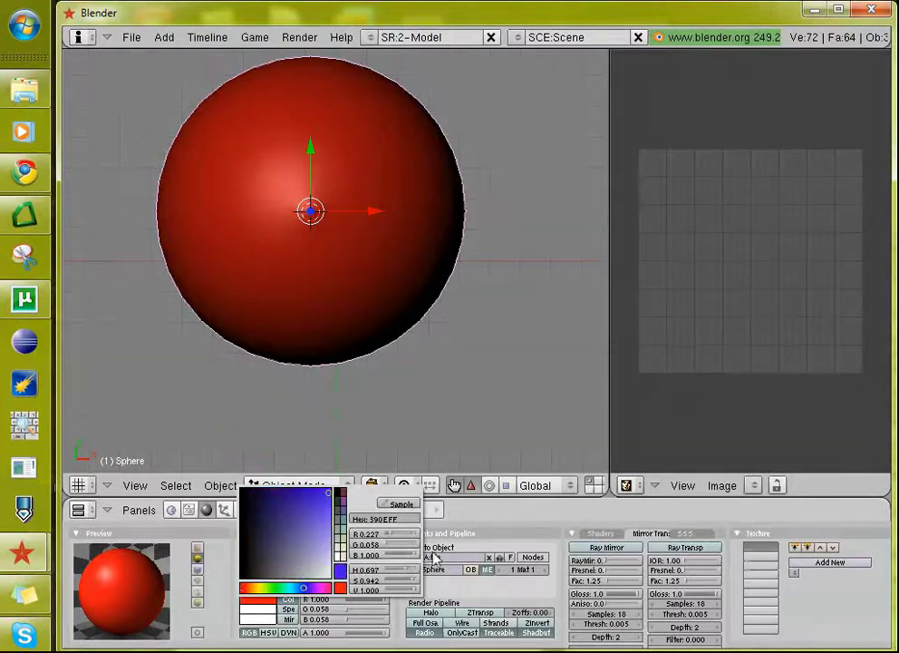
{"action": "left_click_drag", "start_coordinate": [399, 535], "coordinate": [382, 542]}
{"action": "left_click", "coordinate": [382, 543]}
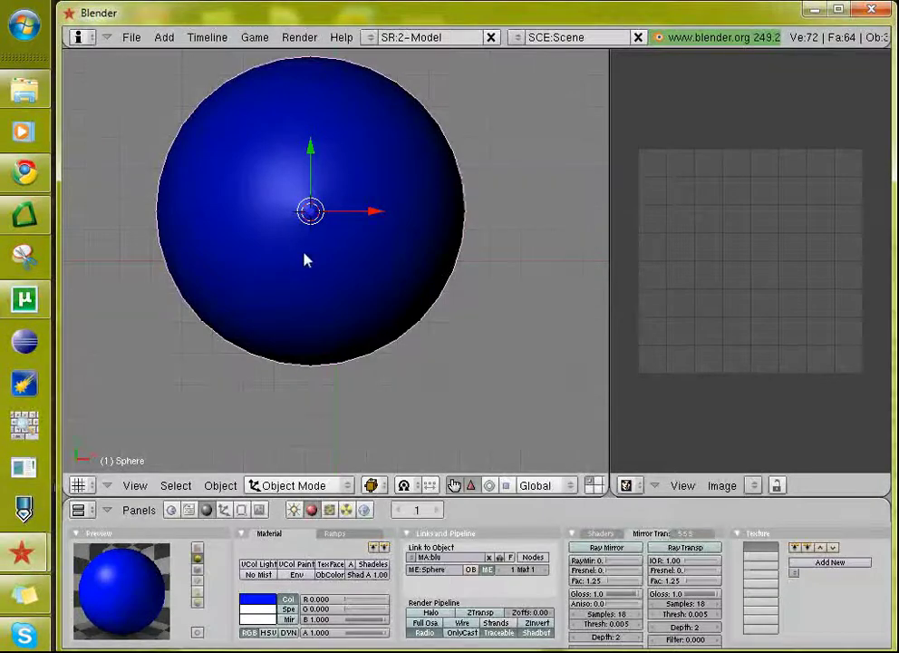
Step: Reapply rosso, then enter Edit Mode in front view with all vertices deselected
{"action": "left_click", "coordinate": [411, 557]}
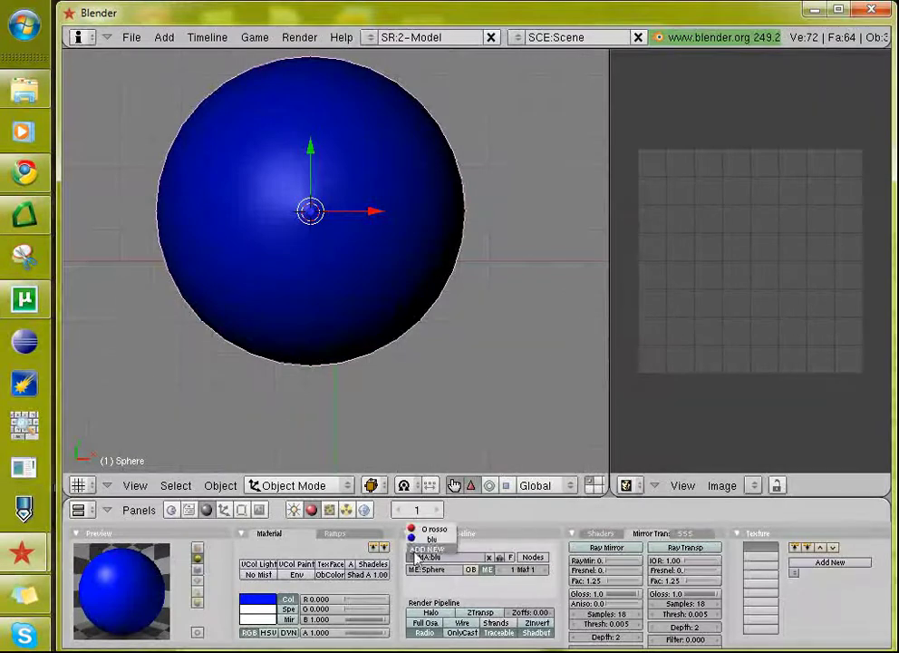
{"action": "left_click", "coordinate": [428, 529]}
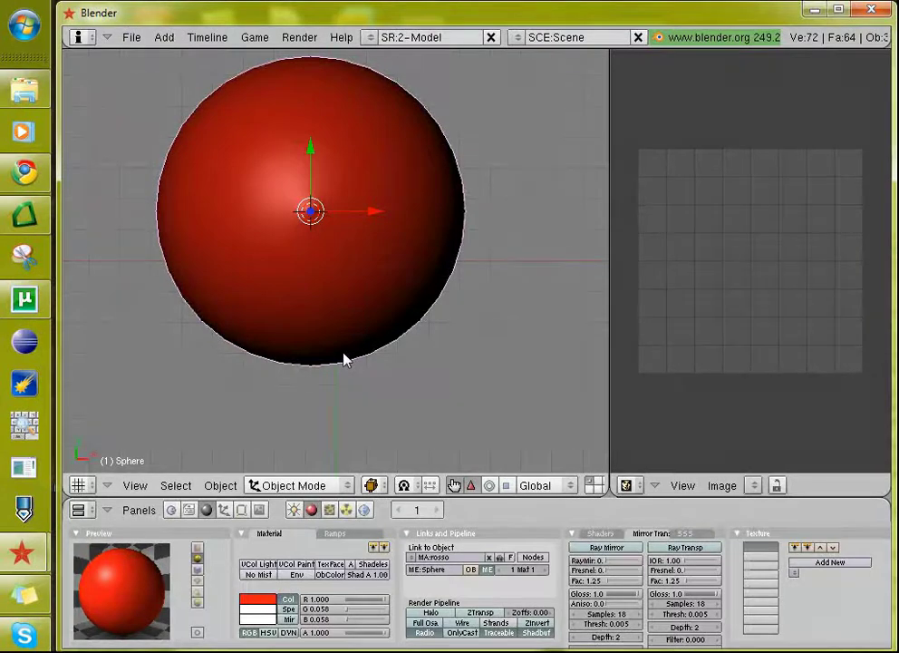
{"action": "key", "text": "Tab"}
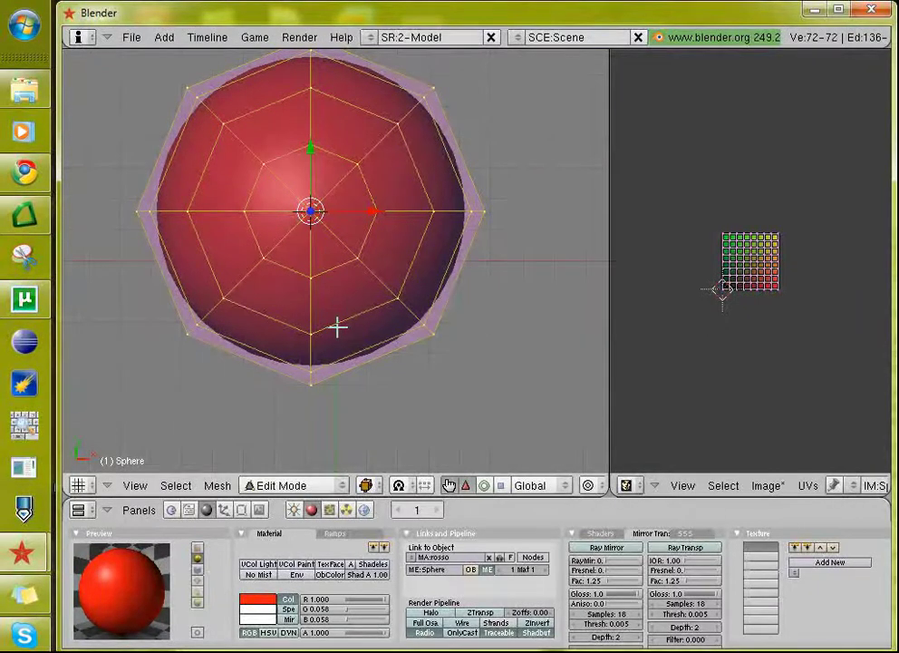
{"action": "key", "text": "KP_1"}
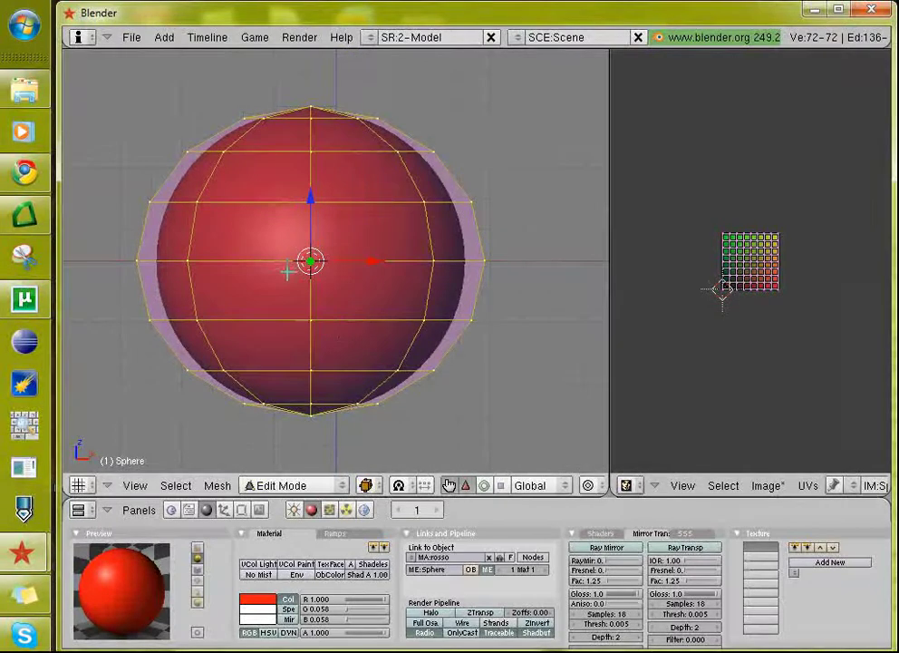
{"action": "key", "text": "a"}
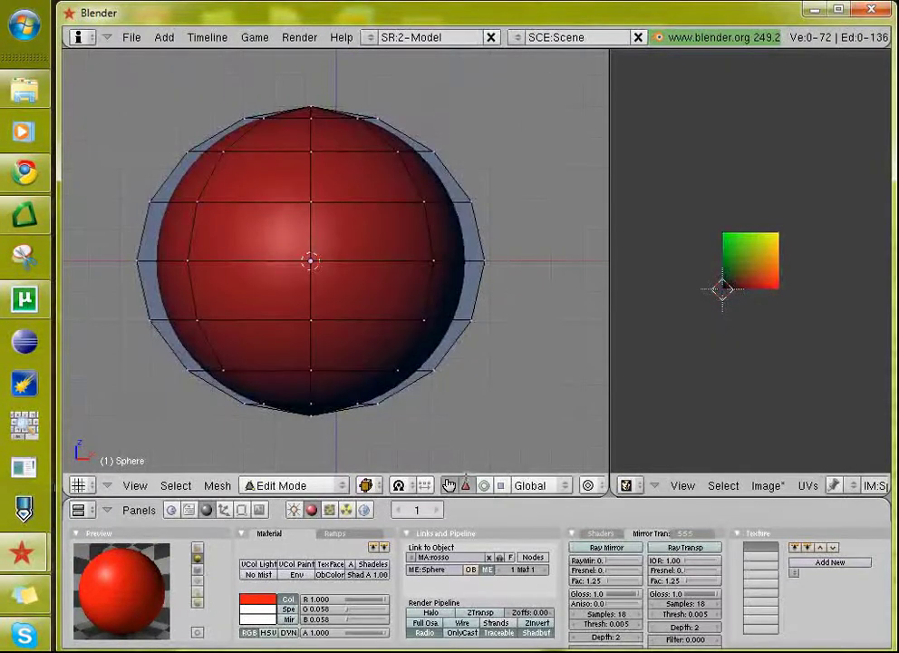
{"action": "middle_click_drag", "start_coordinate": [564, 488], "coordinate": [415, 490]}
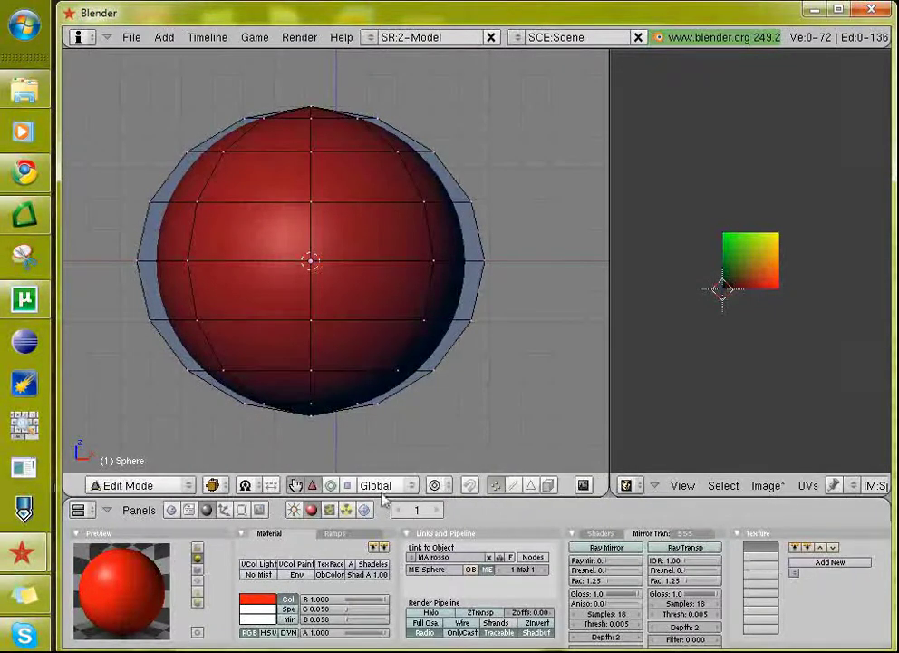
Step: Switch to face select mode and select the two faces on the sphere's front
{"action": "left_click", "coordinate": [531, 486]}
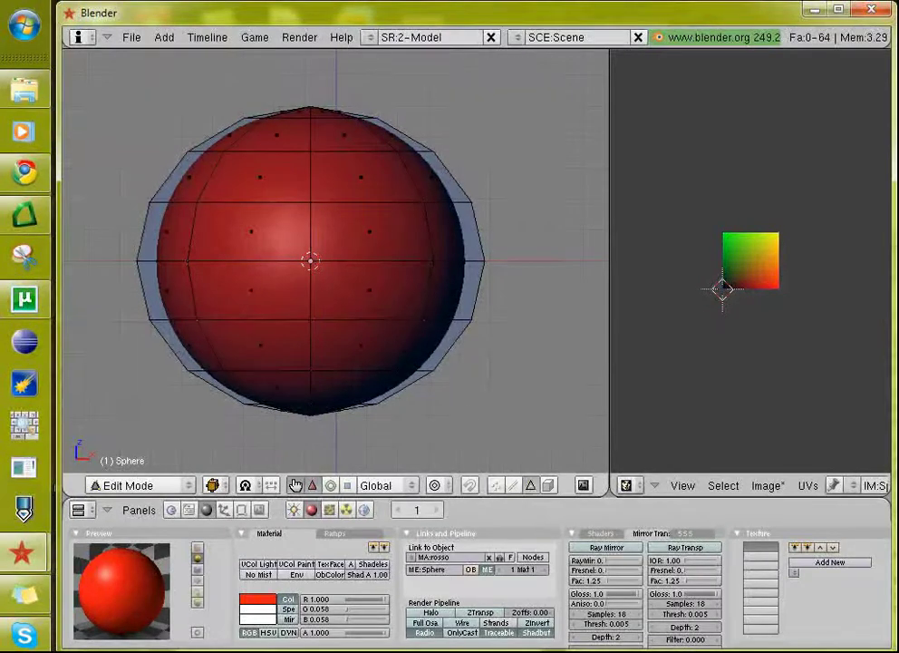
{"action": "right_click", "coordinate": [251, 232]}
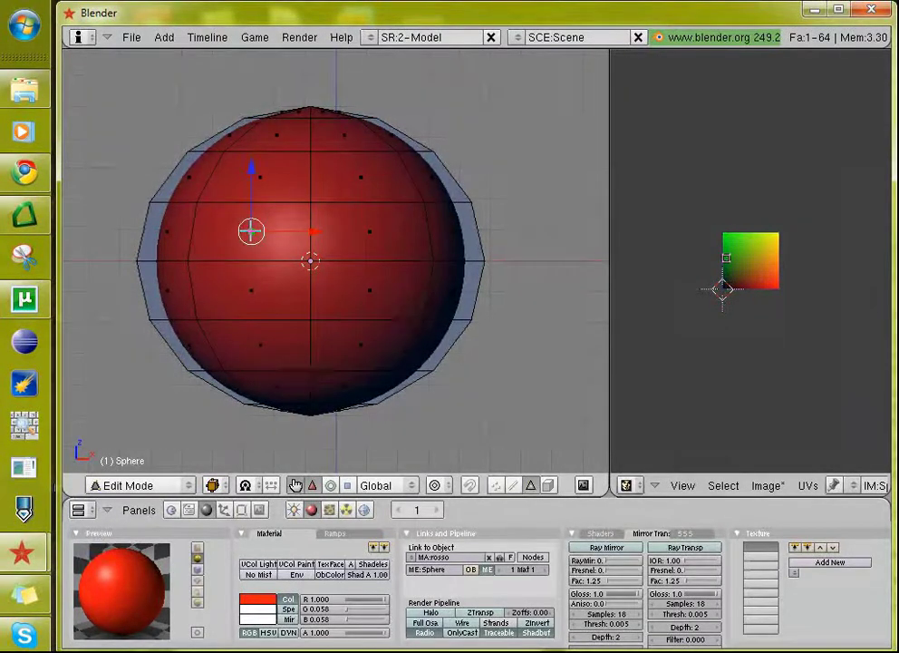
{"action": "right_click", "coordinate": [371, 287]}
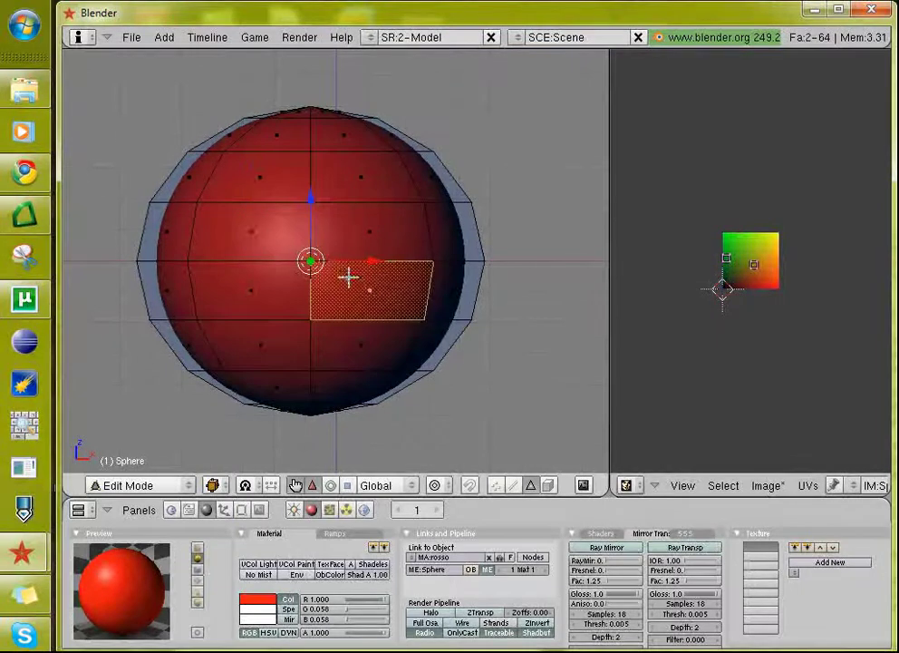
{"action": "right_click", "coordinate": [254, 231], "text": "shift"}
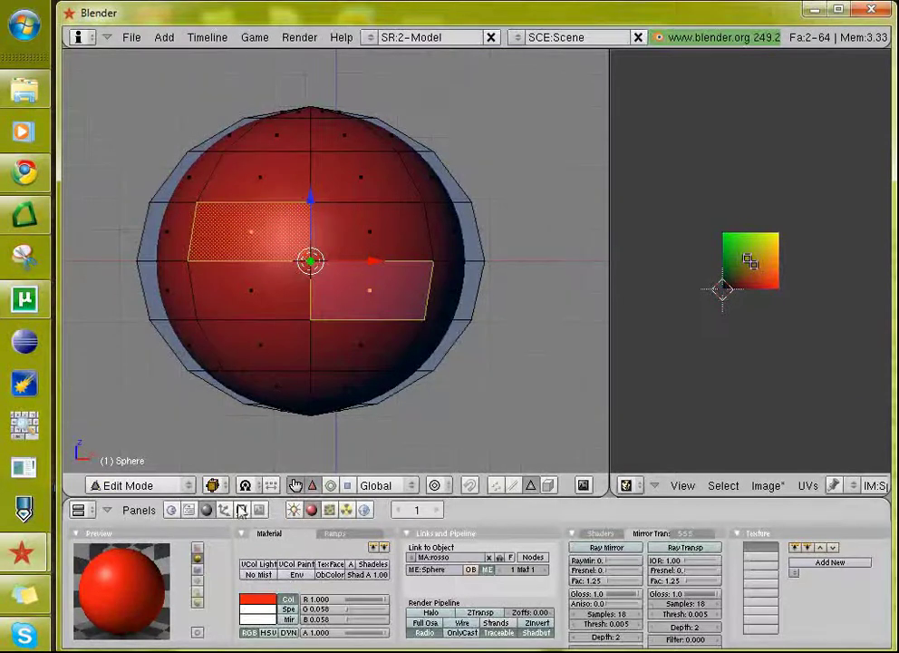
Step: Assign the blu material to the selected faces in the mesh editing settings
{"action": "left_click", "coordinate": [242, 510]}
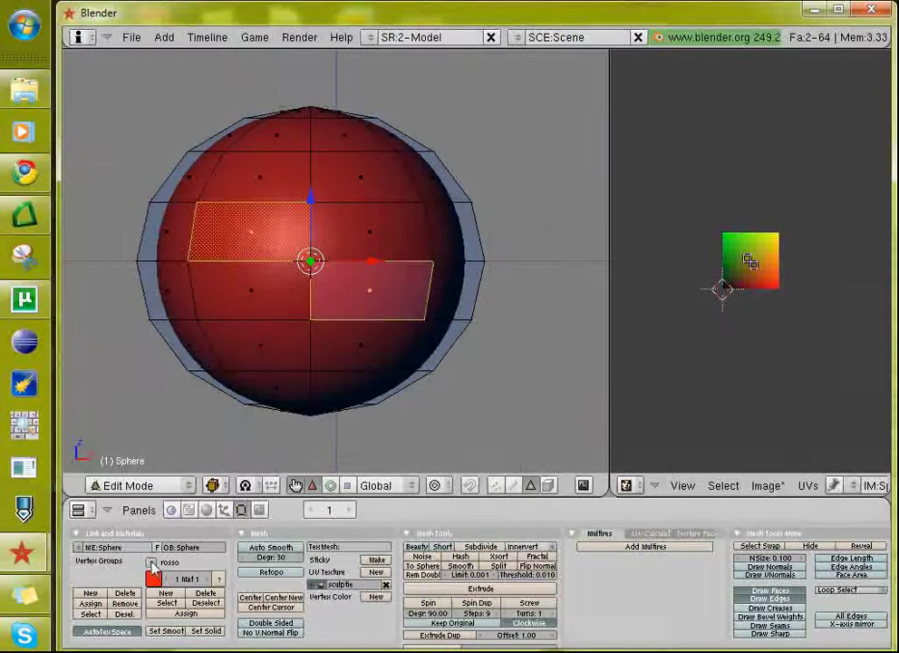
{"action": "left_click", "coordinate": [150, 562]}
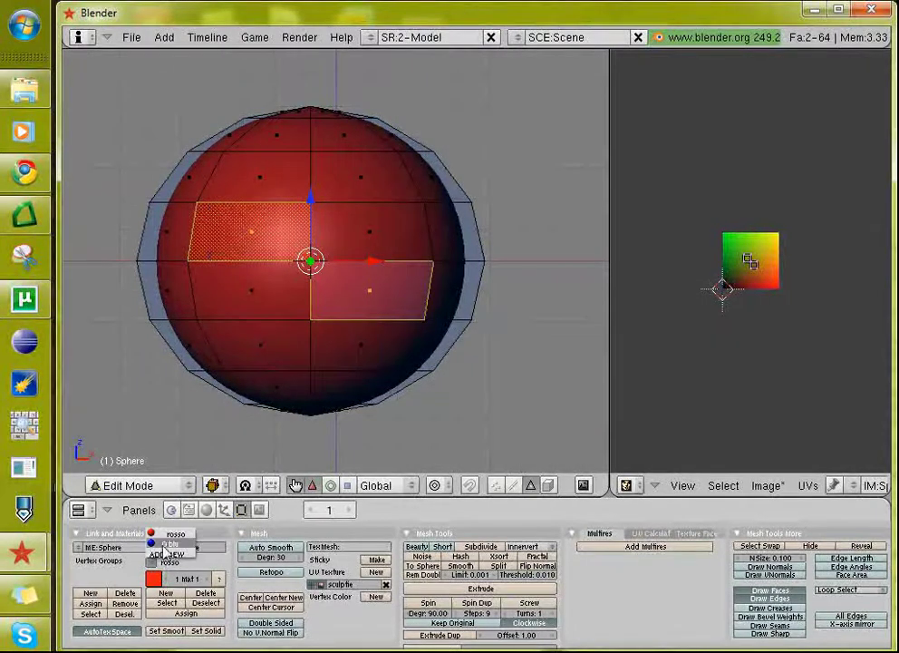
{"action": "left_click", "coordinate": [169, 543]}
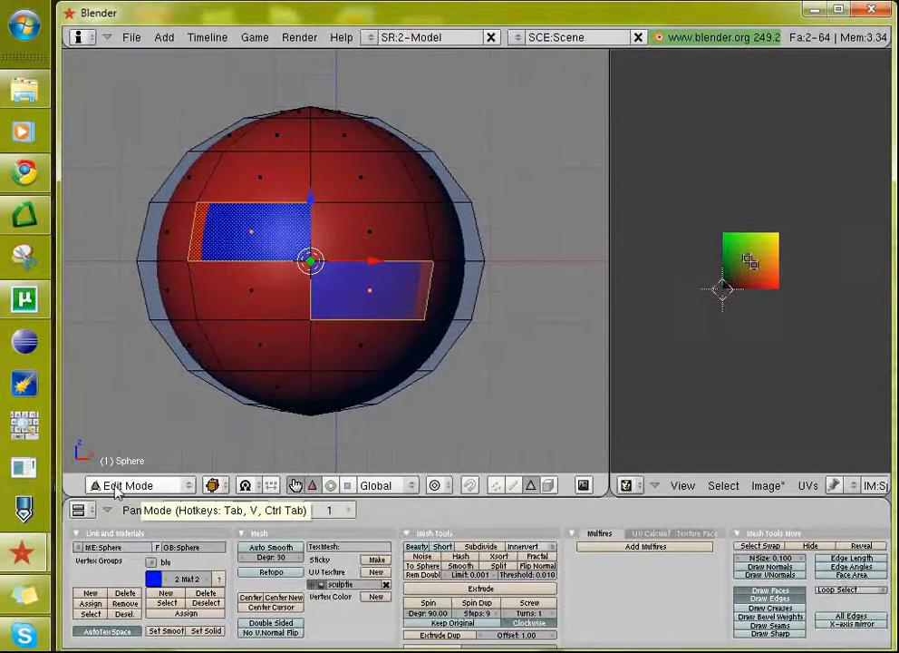
Step: Return to Object Mode and add a new UV texture layer named texture
{"action": "key", "text": "Tab"}
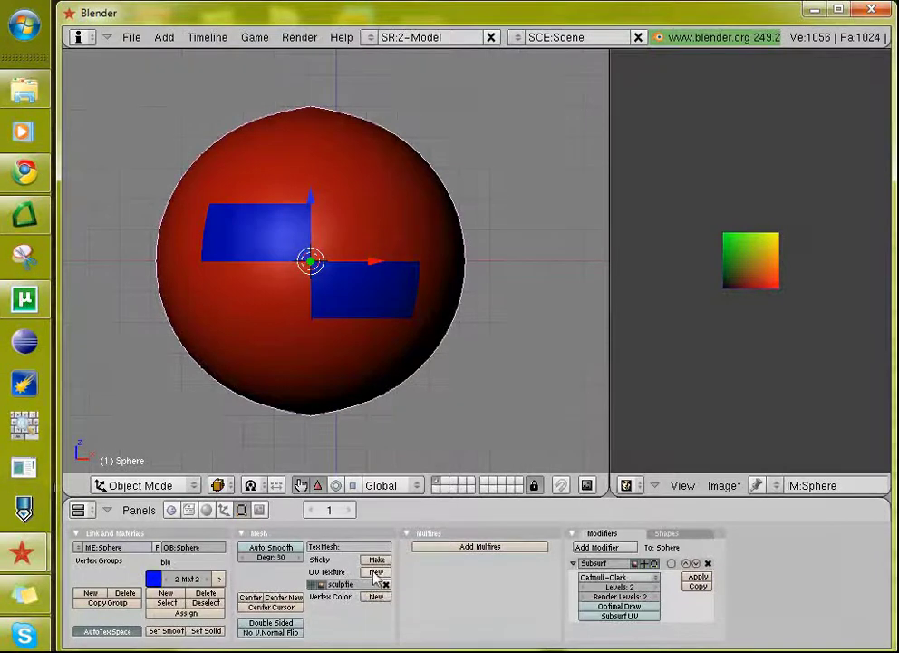
{"action": "left_click", "coordinate": [377, 573]}
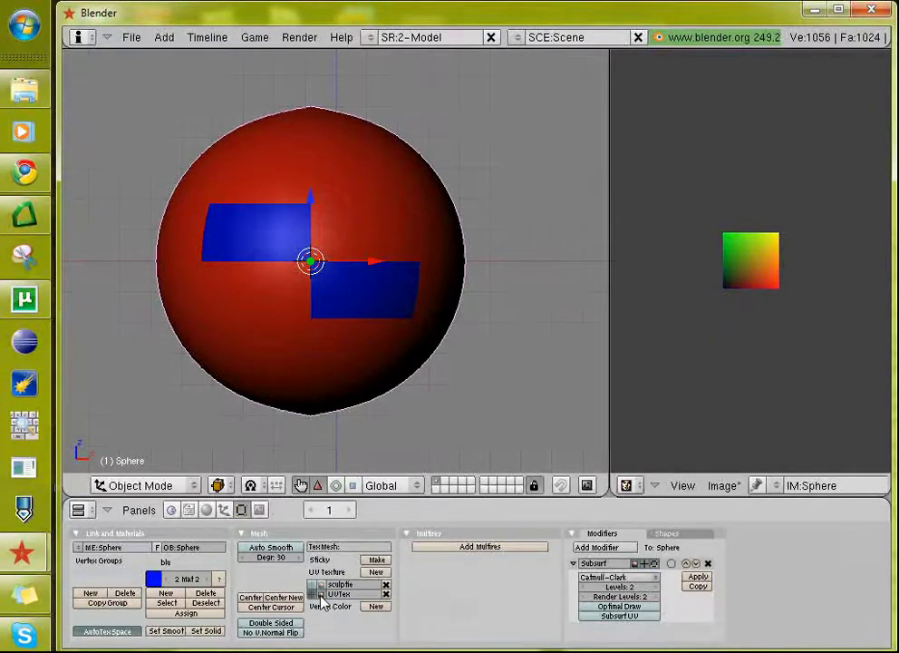
{"action": "left_click", "coordinate": [340, 593]}
{"action": "type", "text": "T"}
{"action": "key", "text": "Return"}
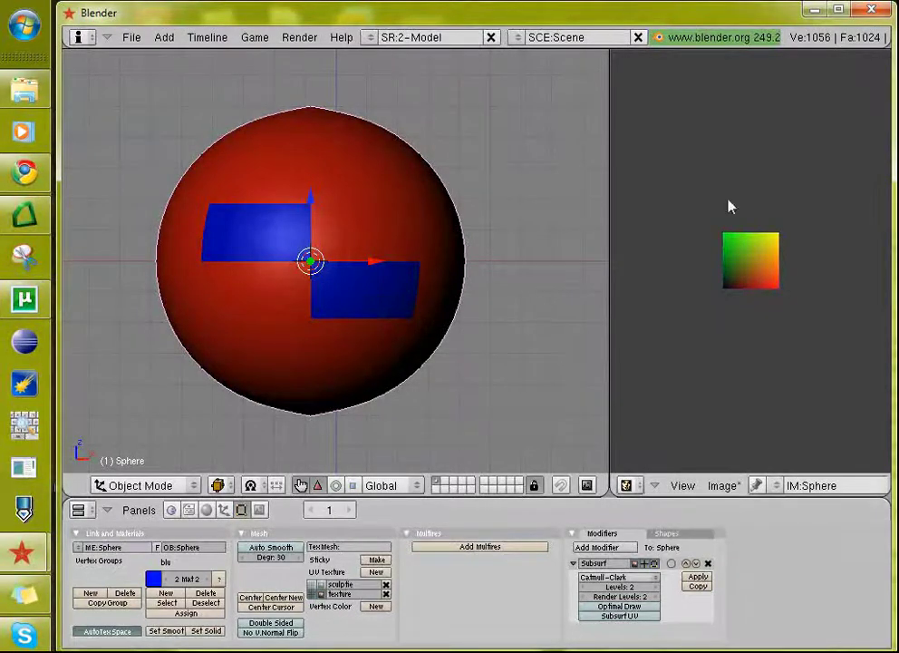
Step: Create a new black 1024 × 1024 image named Untitled and fit it in the image editor
{"action": "left_click", "coordinate": [720, 486]}
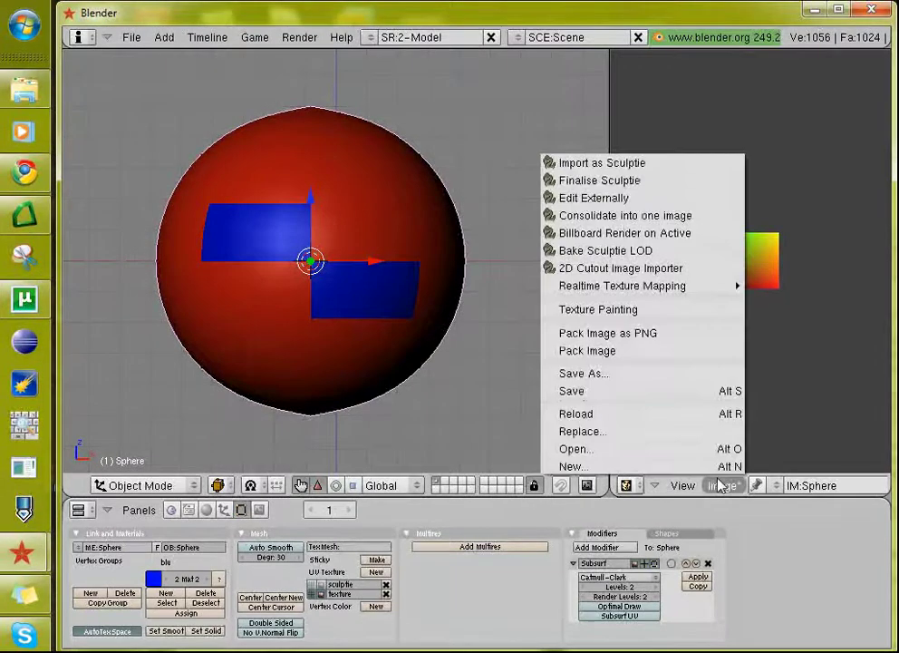
{"action": "left_click", "coordinate": [638, 466]}
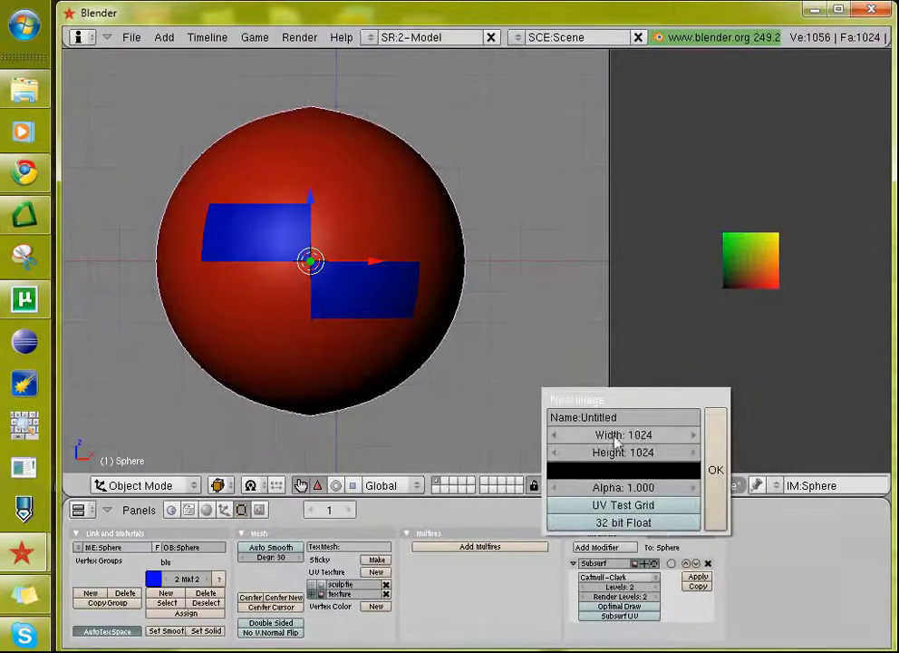
{"action": "left_click", "coordinate": [716, 470]}
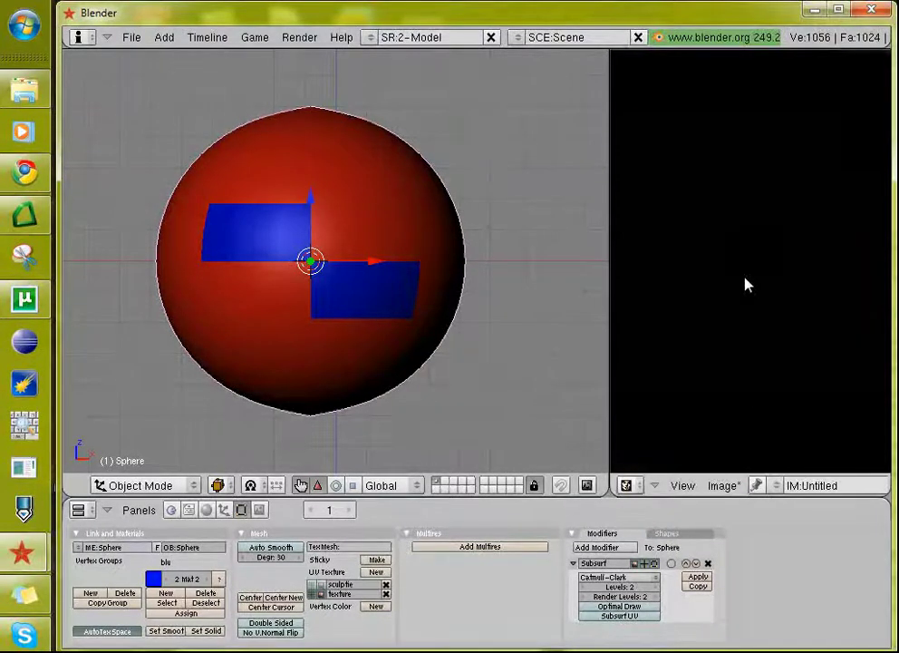
{"action": "key", "text": "Home"}
{"action": "scroll", "coordinate": [741, 329], "scroll_direction": "up", "scroll_amount": 1}
{"action": "scroll", "coordinate": [741, 329], "scroll_direction": "down", "scroll_amount": 3}
{"action": "scroll", "coordinate": [741, 329], "scroll_direction": "up", "scroll_amount": 2}
{"action": "scroll", "coordinate": [741, 329], "scroll_direction": "down", "scroll_amount": 1}
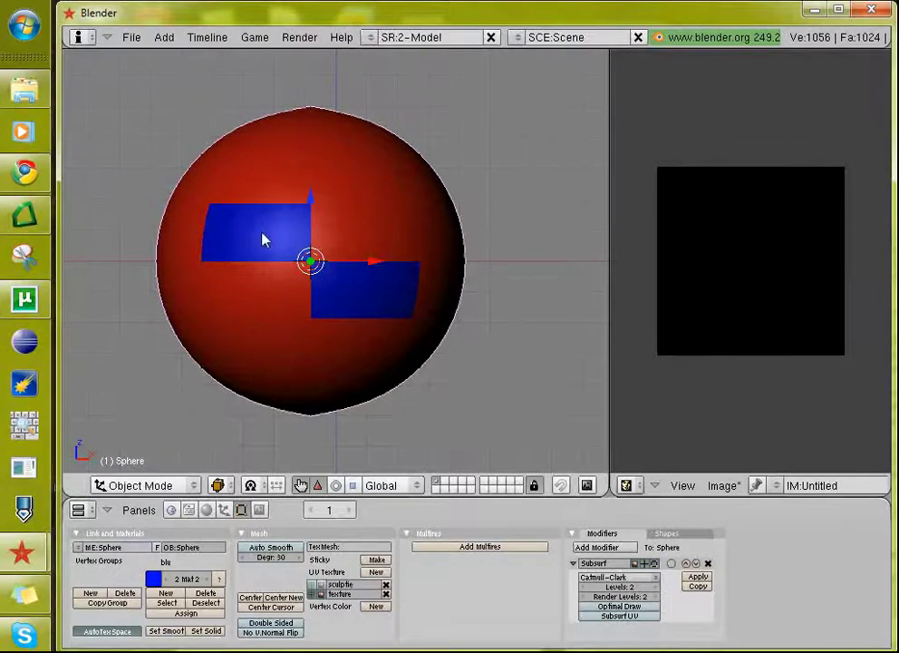
Step: Run a Texture Only bake of the sphere's materials into the new image
{"action": "left_click", "coordinate": [302, 38]}
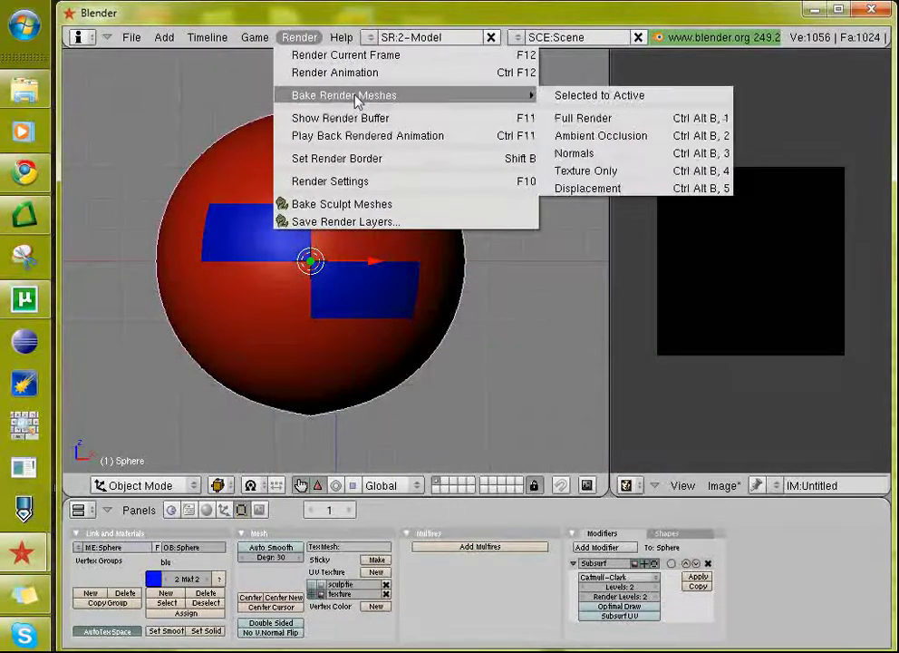
{"action": "mouse_move", "coordinate": [344, 96]}
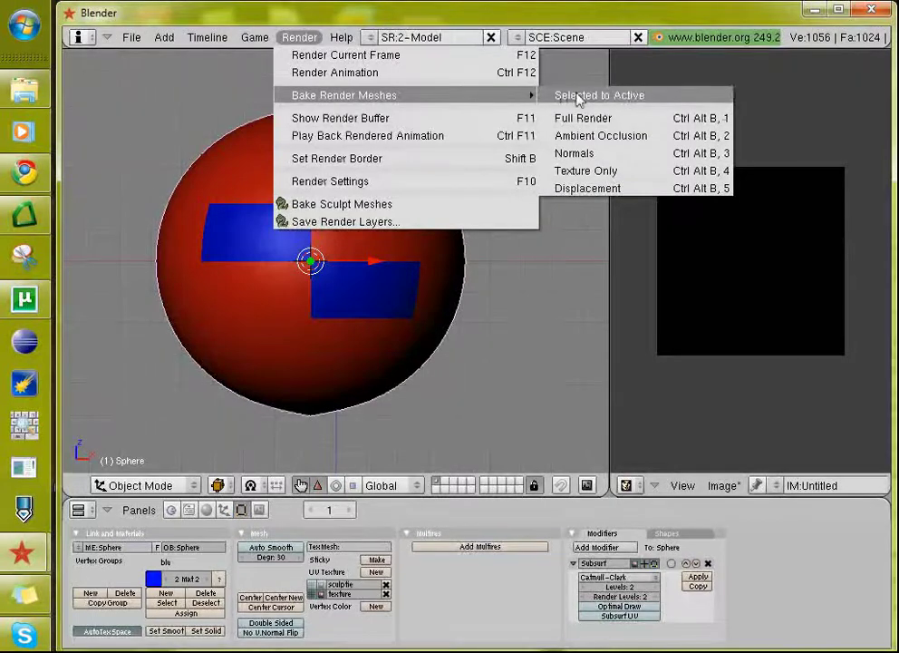
{"action": "left_click", "coordinate": [591, 172]}
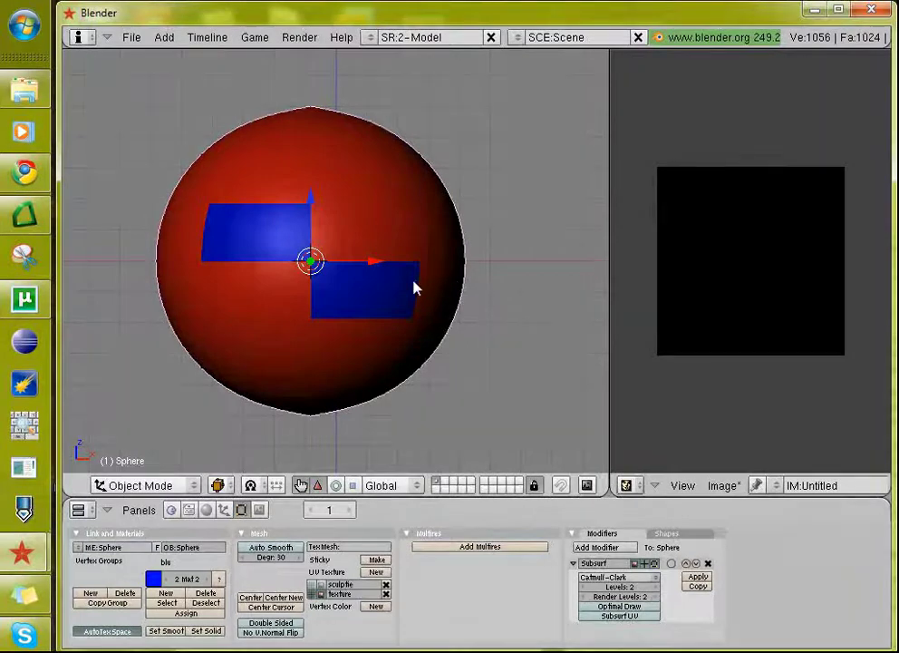
Step: Show the UV layout over the red image with two blue squares, then zoom and orbit to inspect
{"action": "key", "text": "Tab"}
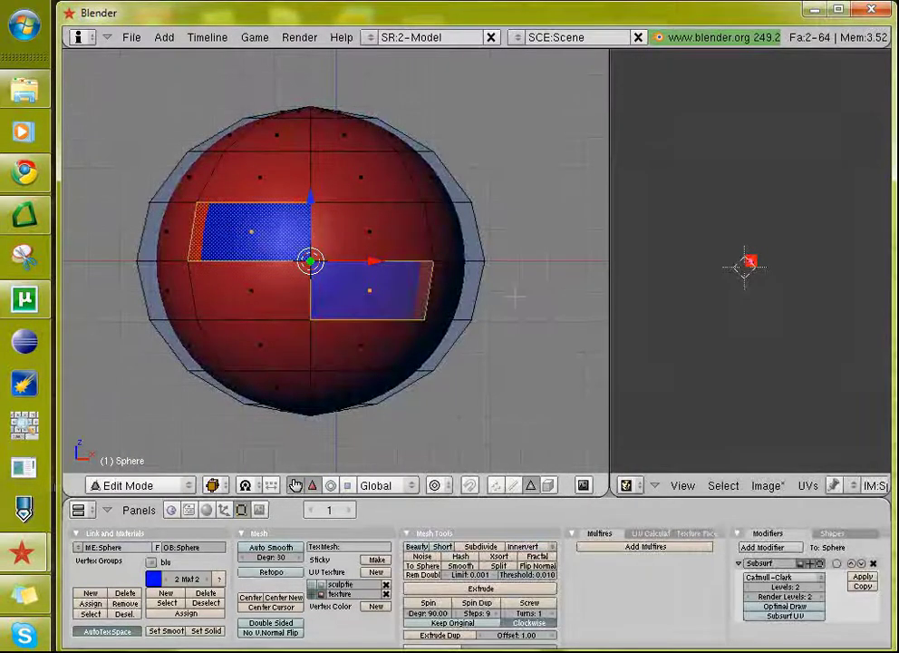
{"action": "key", "text": "Tab"}
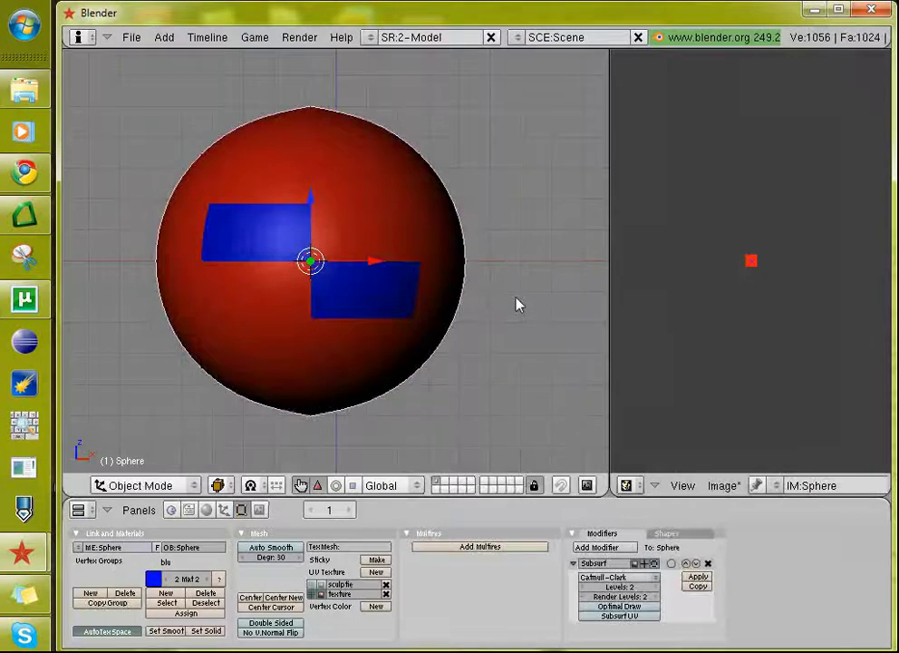
{"action": "key", "text": "Tab"}
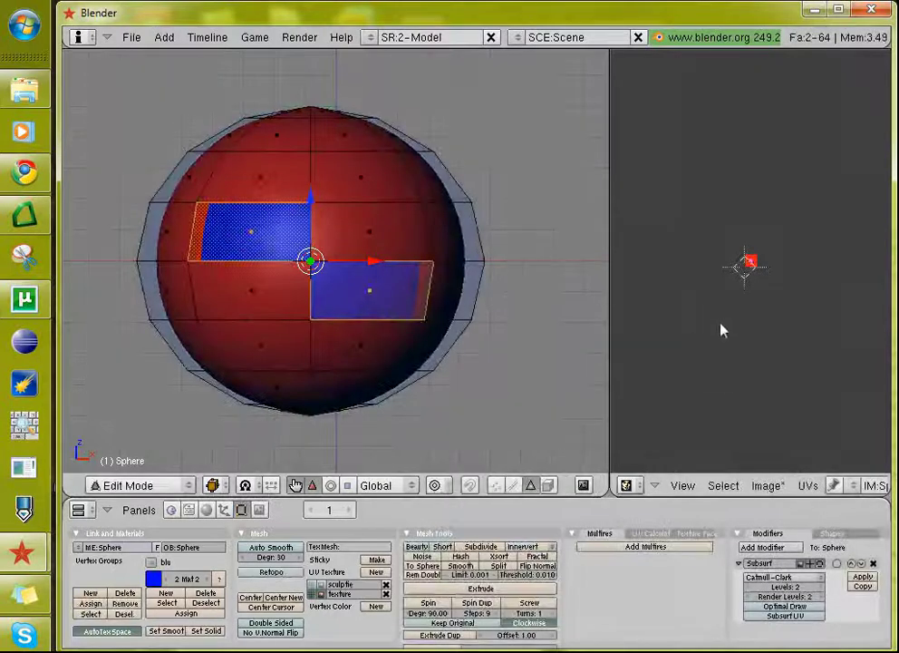
{"action": "scroll", "coordinate": [738, 322], "scroll_direction": "up", "scroll_amount": 2}
{"action": "scroll", "coordinate": [739, 322], "scroll_direction": "up", "scroll_amount": 6}
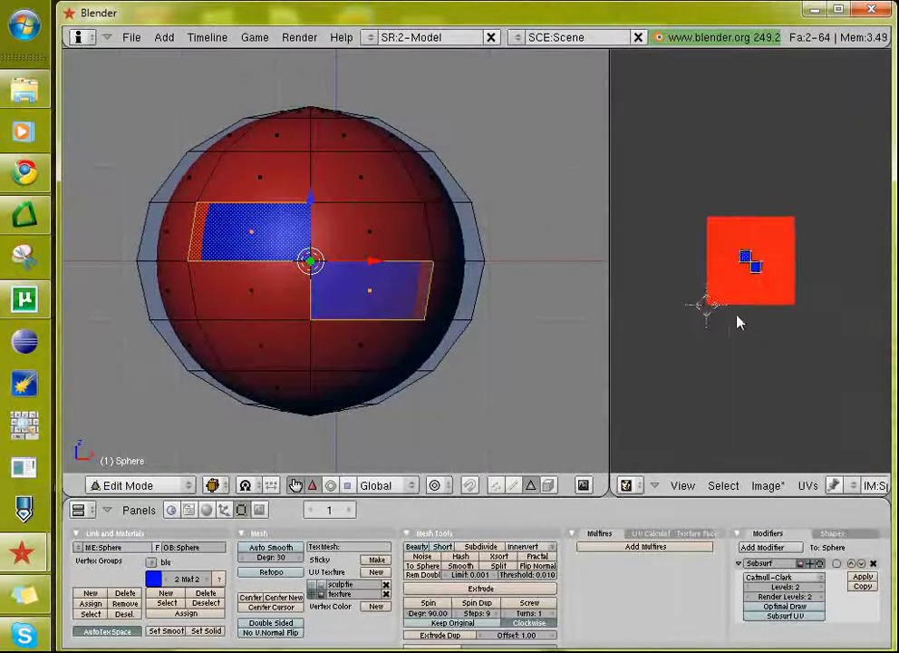
{"action": "scroll", "coordinate": [739, 322], "scroll_direction": "up", "scroll_amount": 2}
{"action": "scroll", "coordinate": [739, 322], "scroll_direction": "up", "scroll_amount": 2}
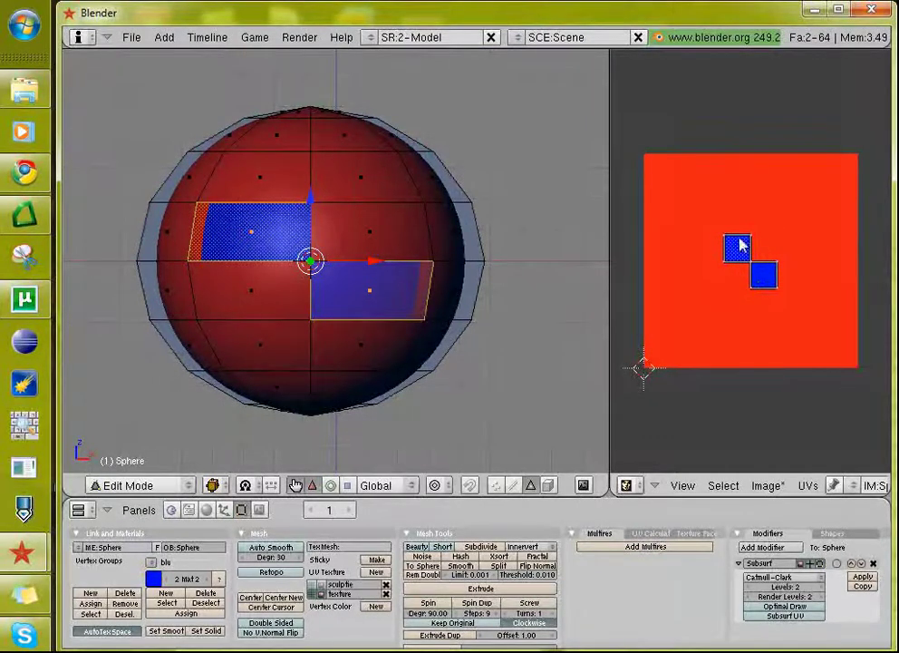
{"action": "middle_click_drag", "start_coordinate": [266, 261], "coordinate": [358, 272]}
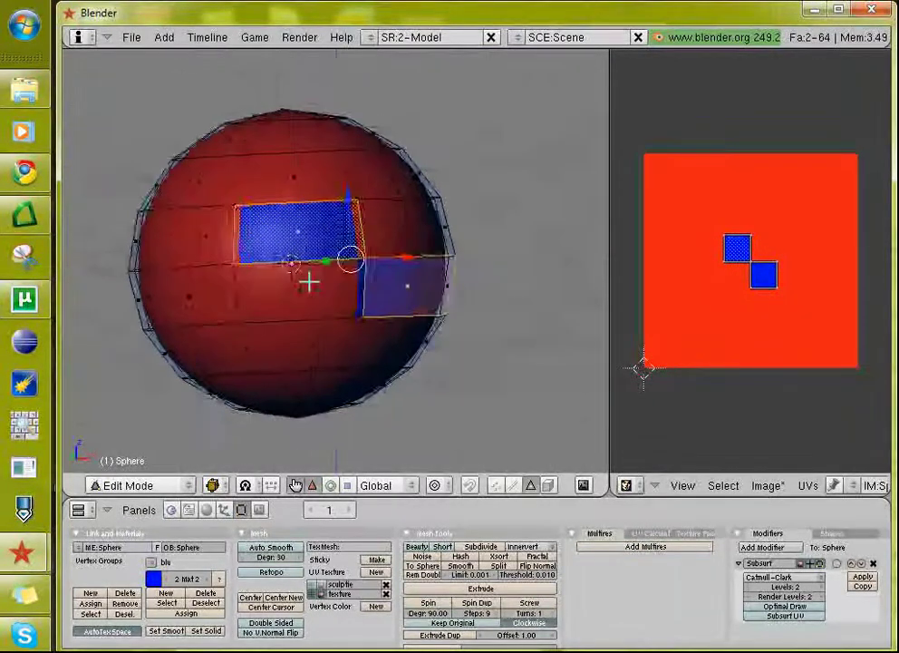
{"action": "middle_click_drag", "start_coordinate": [423, 241], "coordinate": [348, 256]}
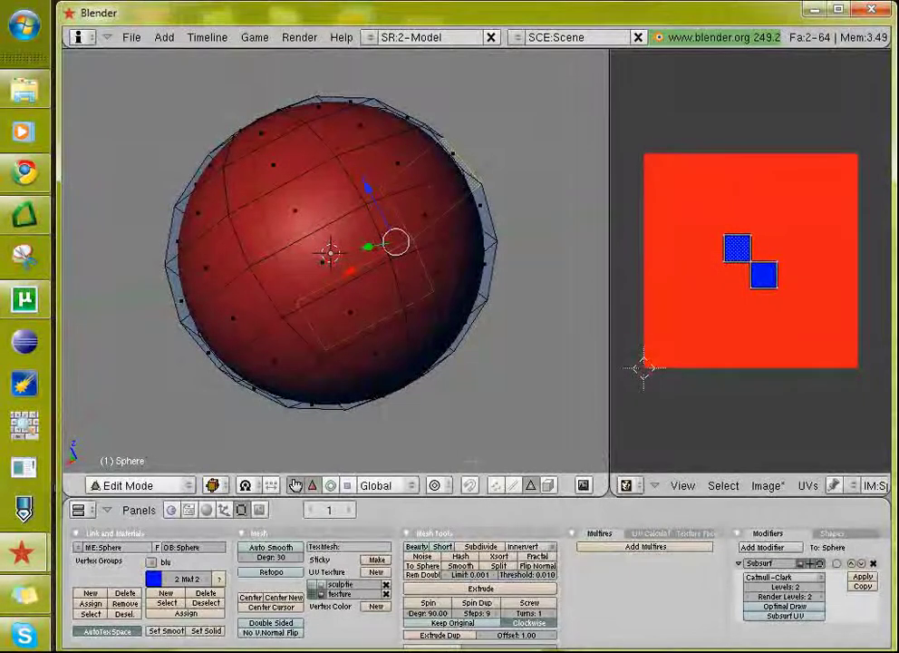
Step: Assign the 'blu' material to one more face on the front of the sphere
{"action": "right_click", "coordinate": [326, 255]}
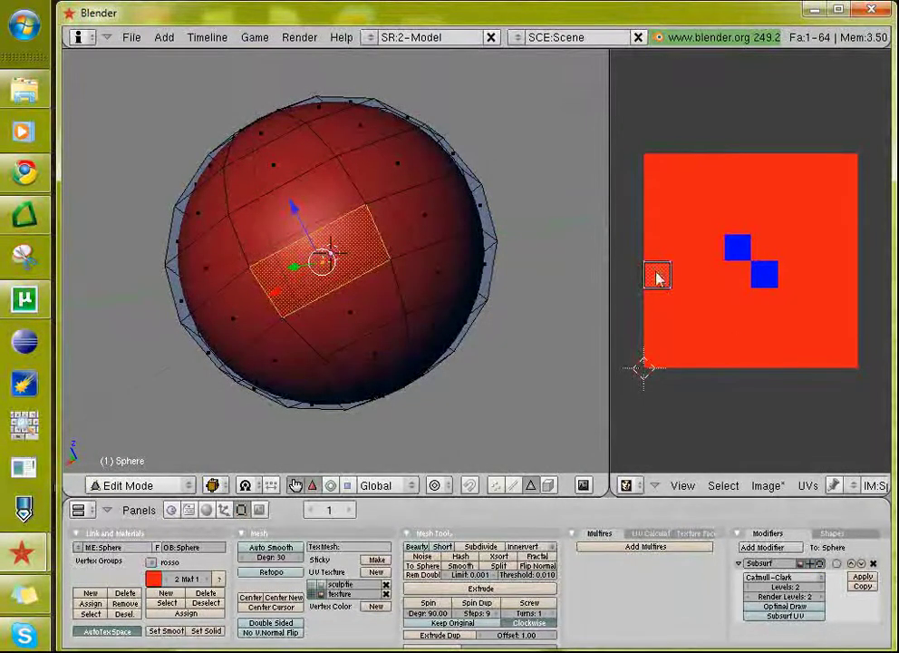
{"action": "left_click", "coordinate": [166, 630]}
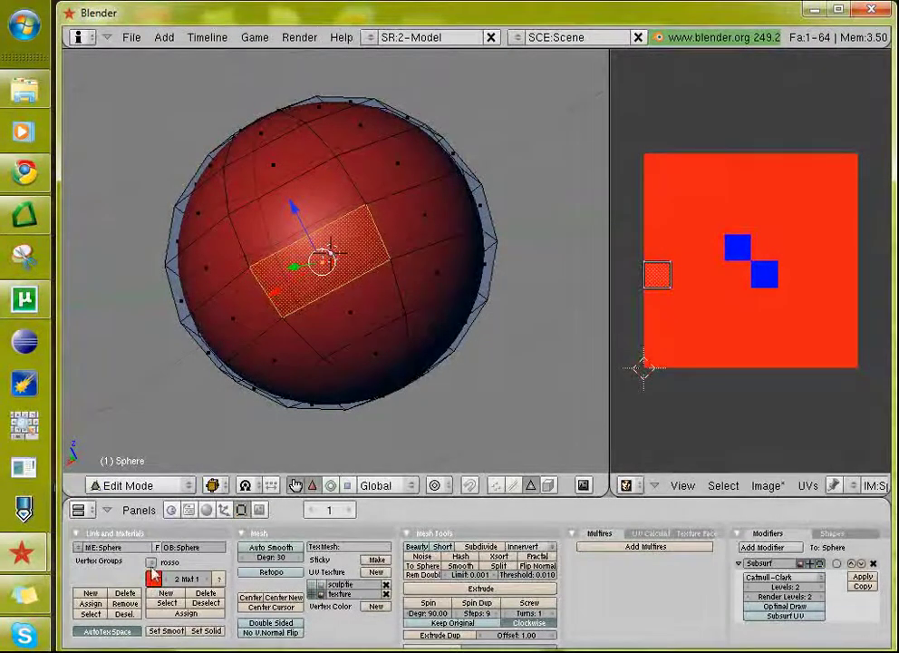
{"action": "left_click", "coordinate": [152, 563]}
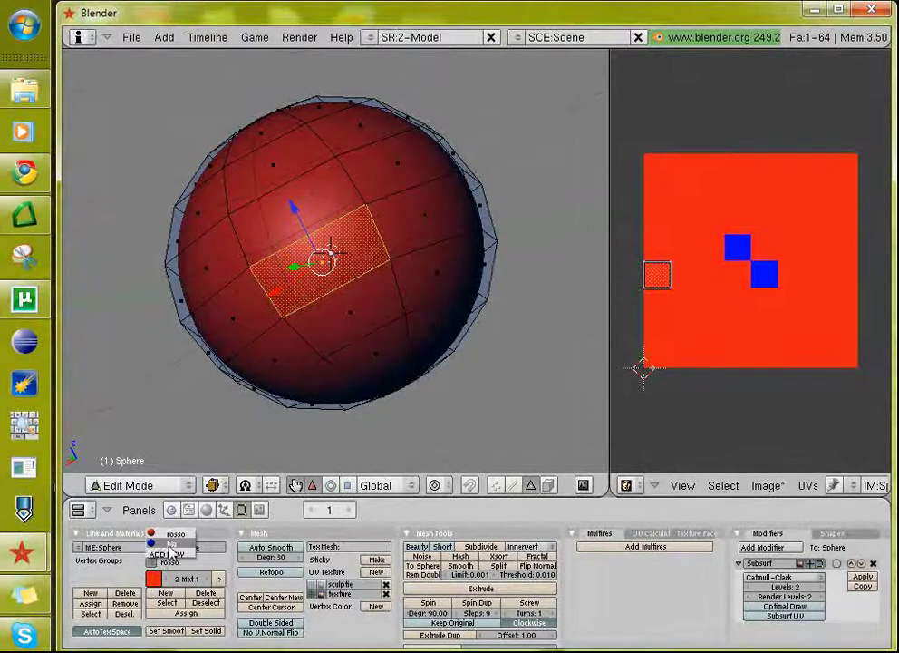
{"action": "left_click", "coordinate": [169, 554]}
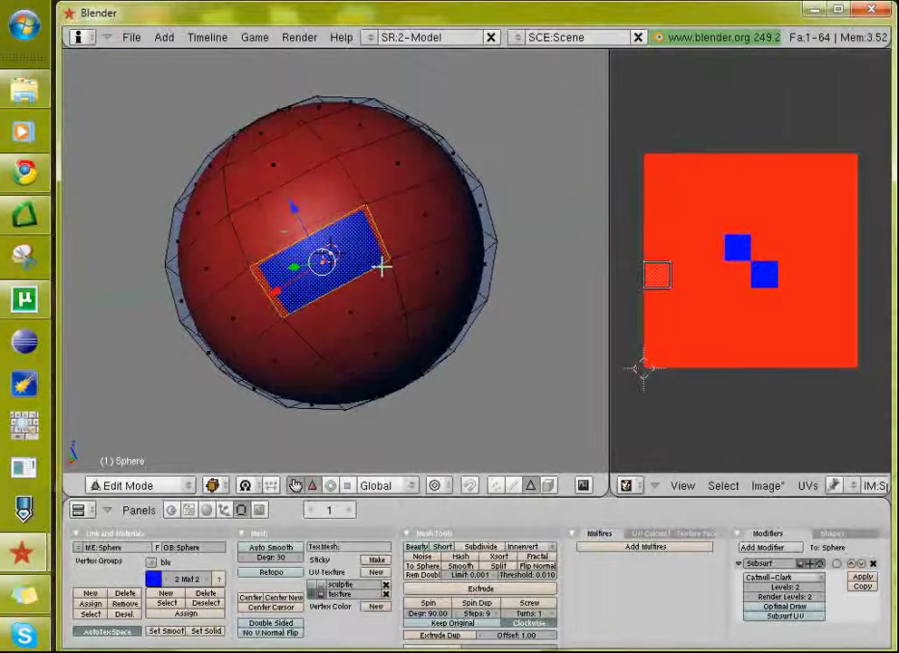
Step: Rebake the Untitled texture with Render > Bake Render Meshes > Texture Only
{"action": "left_click", "coordinate": [300, 41]}
{"action": "mouse_move", "coordinate": [345, 96]}
{"action": "left_click", "coordinate": [596, 171]}
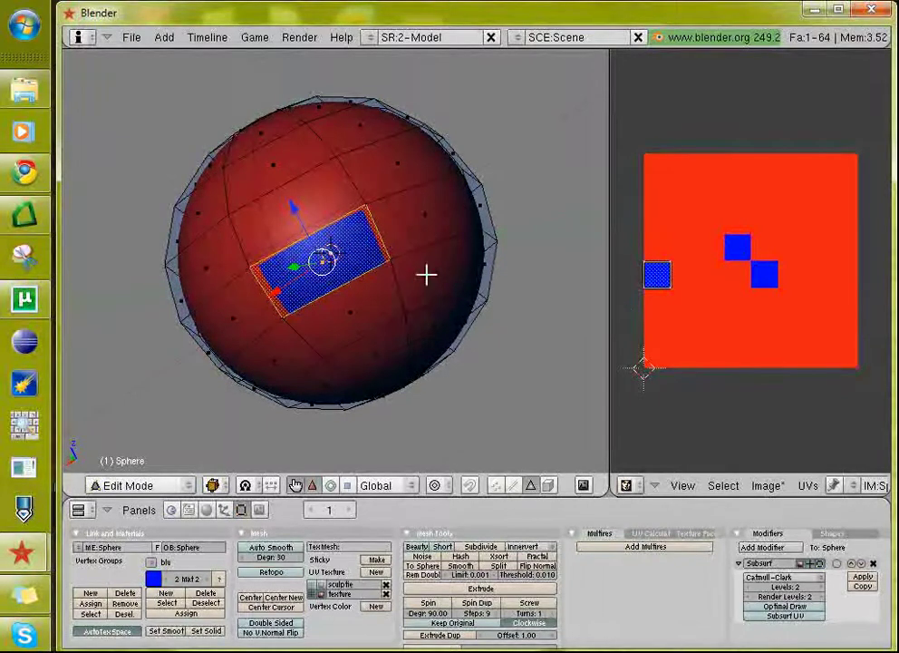
{"action": "left_click", "coordinate": [766, 485]}
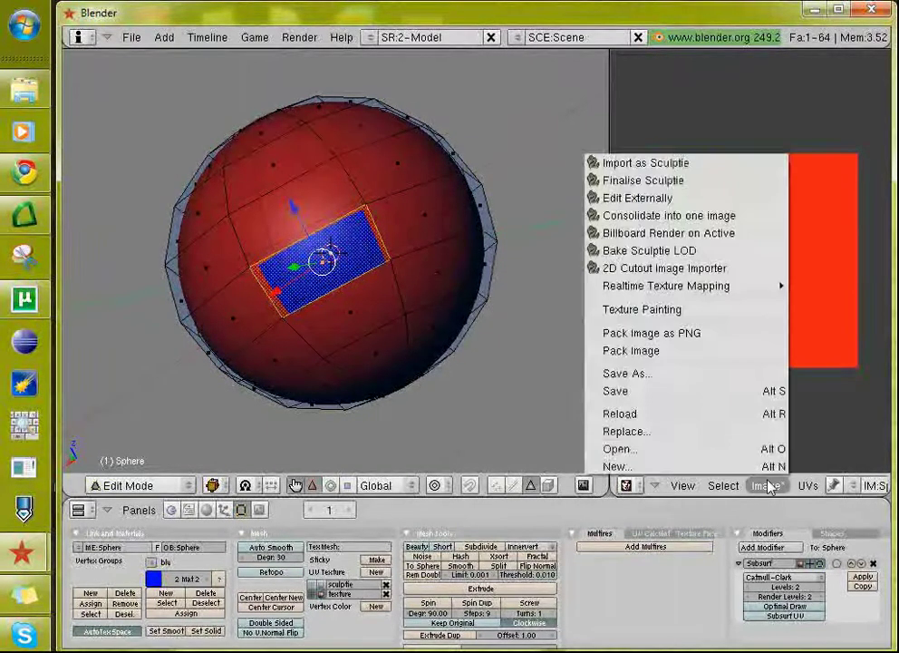